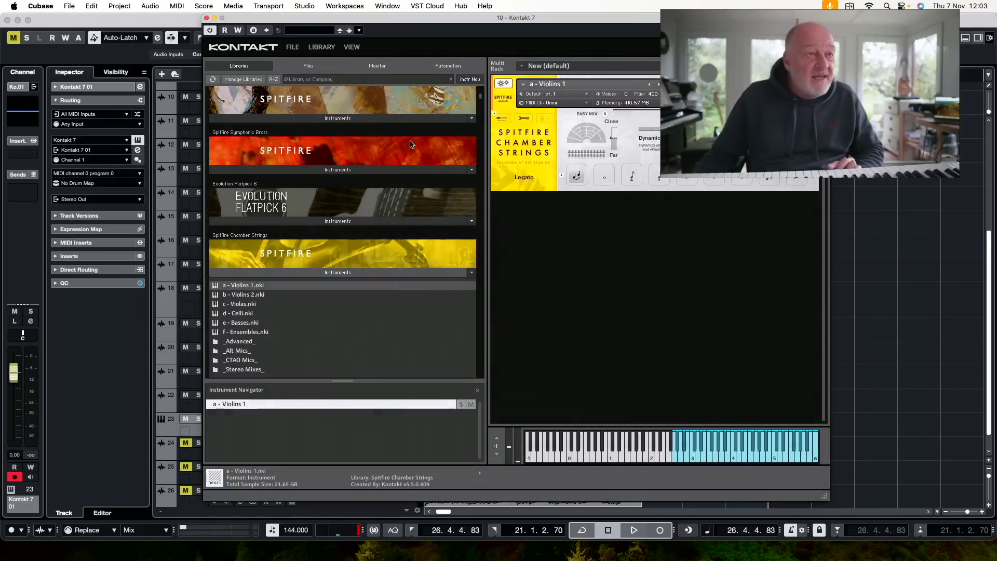
# Close the Kontakt instrument window and duplicate the Kontakt 7 01 track three times.
pyautogui.click(206, 19)
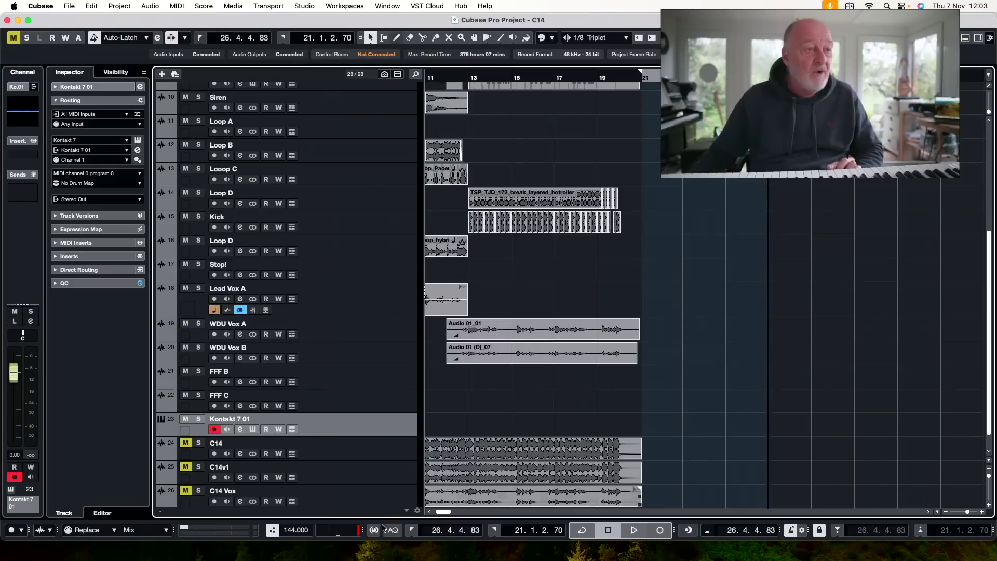
pyautogui.press('super+shift+d')
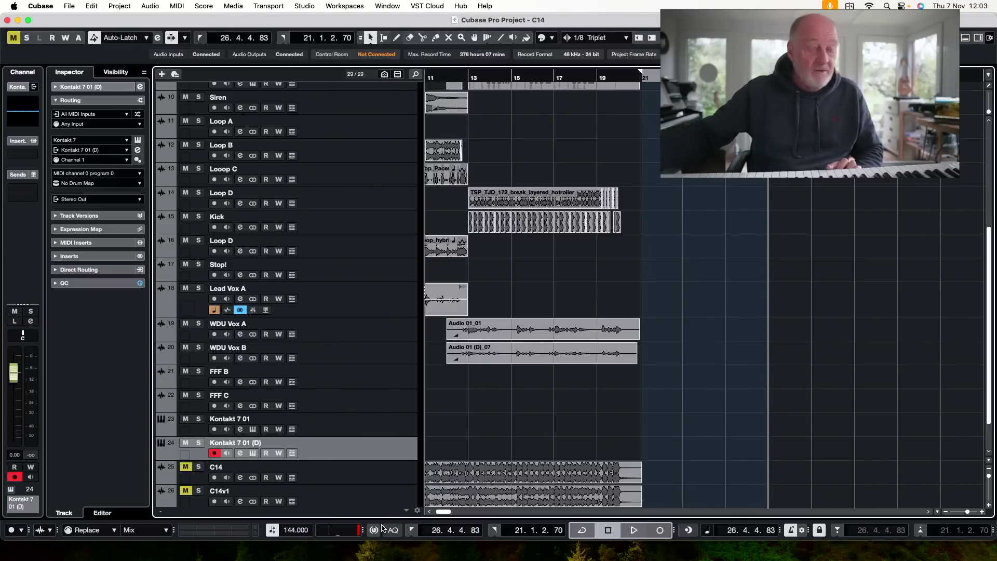
pyautogui.press('super+shift+d')
pyautogui.press('super+shift+d')
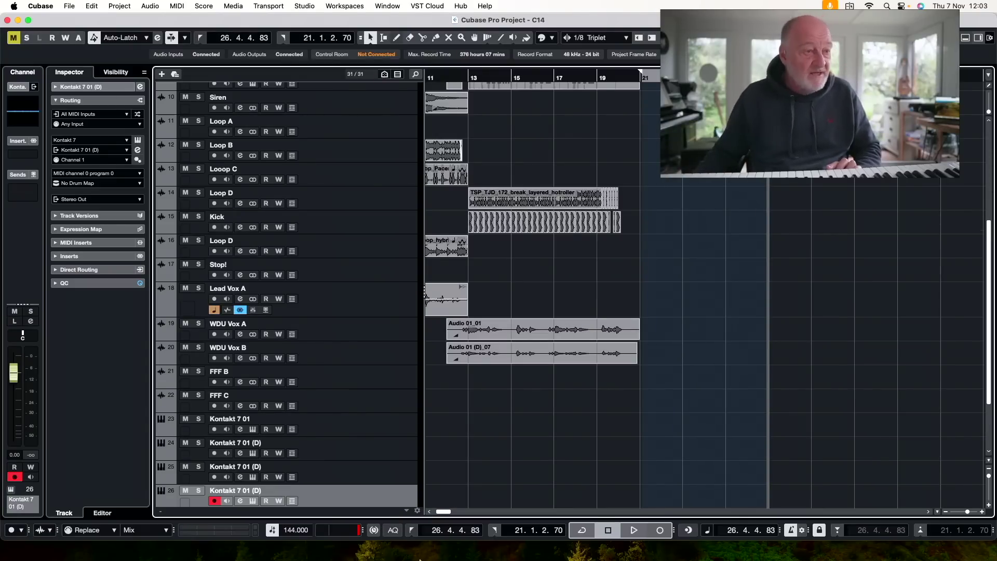
# Record a short violin melody on the original Kontakt 7 01 track from about bar 26 to bar 33.
pyautogui.click(376, 446)
pyautogui.rightClick(349, 486)
pyautogui.click(372, 448)
pyautogui.click(372, 426)
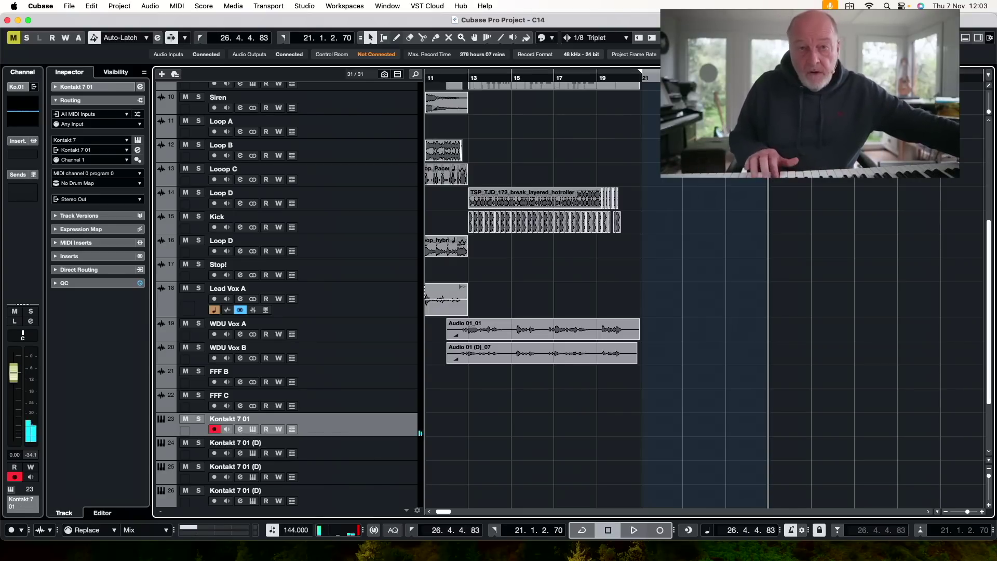
pyautogui.press('KP_Multiply')
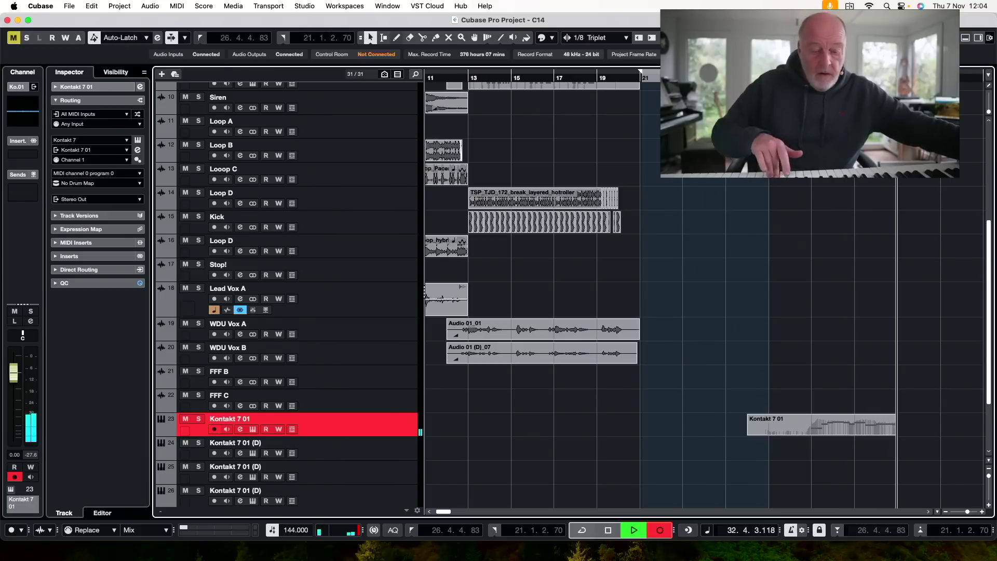
pyautogui.press('space')
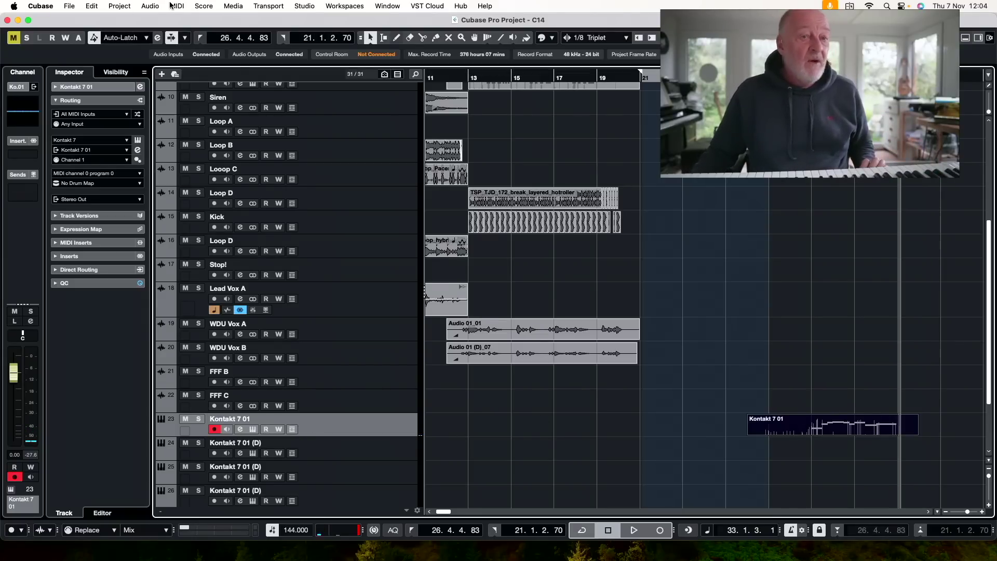
# View the recorded Kontakt 7 01 part in the Score Editor and close the editor.
pyautogui.click(201, 6)
pyautogui.click(203, 21)
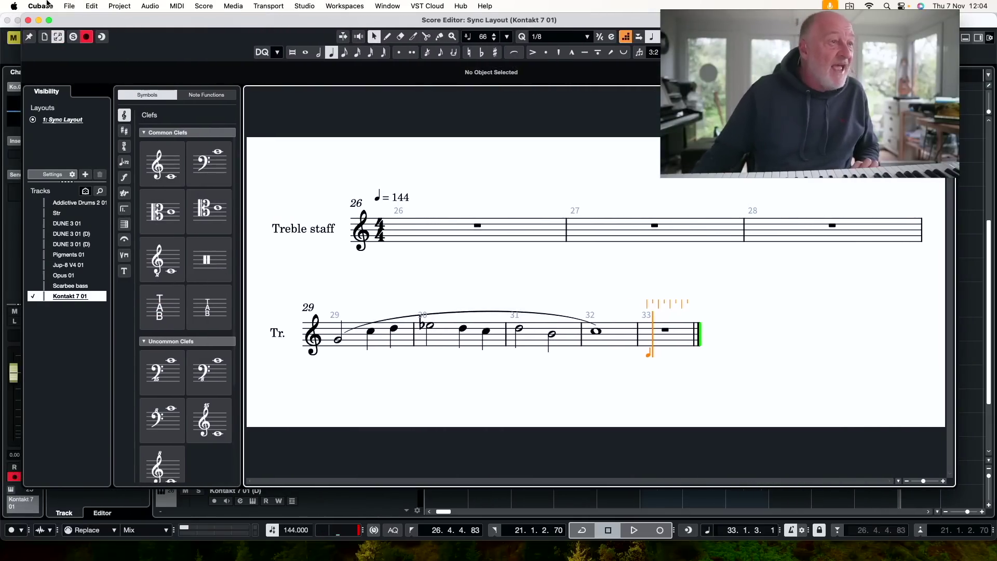
pyautogui.click(29, 21)
# Draw empty parts on the three duplicated Kontakt tracks beneath the recording and select all four parts.
pyautogui.press('8')
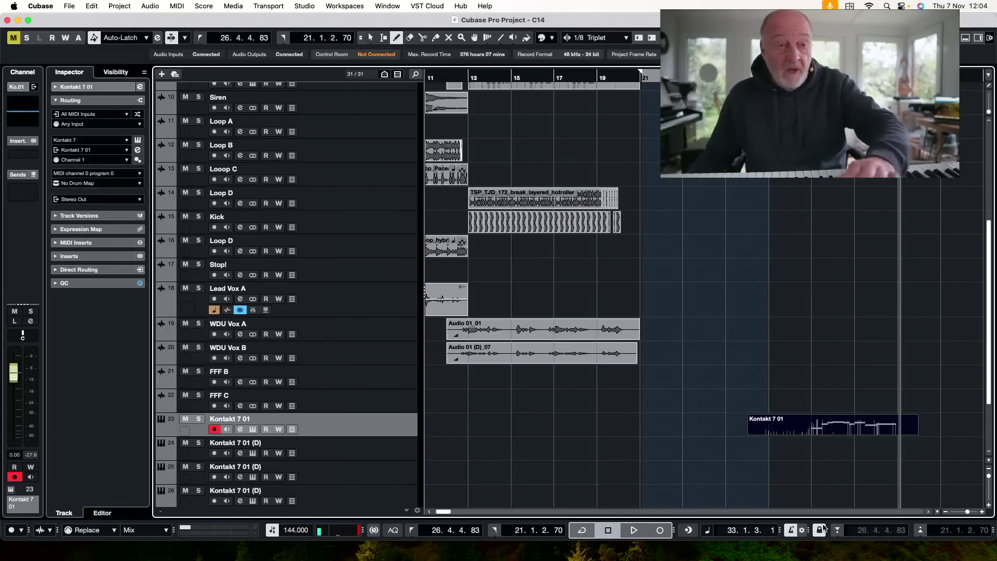
pyautogui.click(746, 447)
pyautogui.moveTo(758, 473); pyautogui.dragTo(900, 473)
pyautogui.moveTo(780, 493)
pyautogui.mouseDown()
pyautogui.moveTo(908, 492)
pyautogui.moveTo(890, 491)
pyautogui.mouseUp()
pyautogui.press('1')
pyautogui.moveTo(828, 387); pyautogui.dragTo(842, 496)
# Open the four selected Kontakt parts together in the Score Editor and shift its window to reveal more of the staves.
pyautogui.click(202, 6)
pyautogui.click(206, 22)
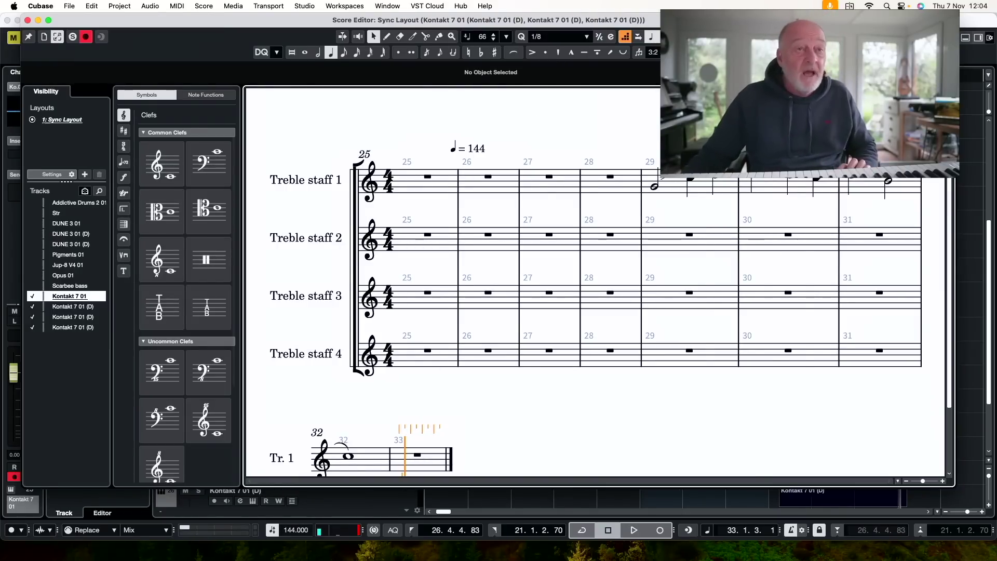
pyautogui.moveTo(623, 20); pyautogui.dragTo(433, 20)
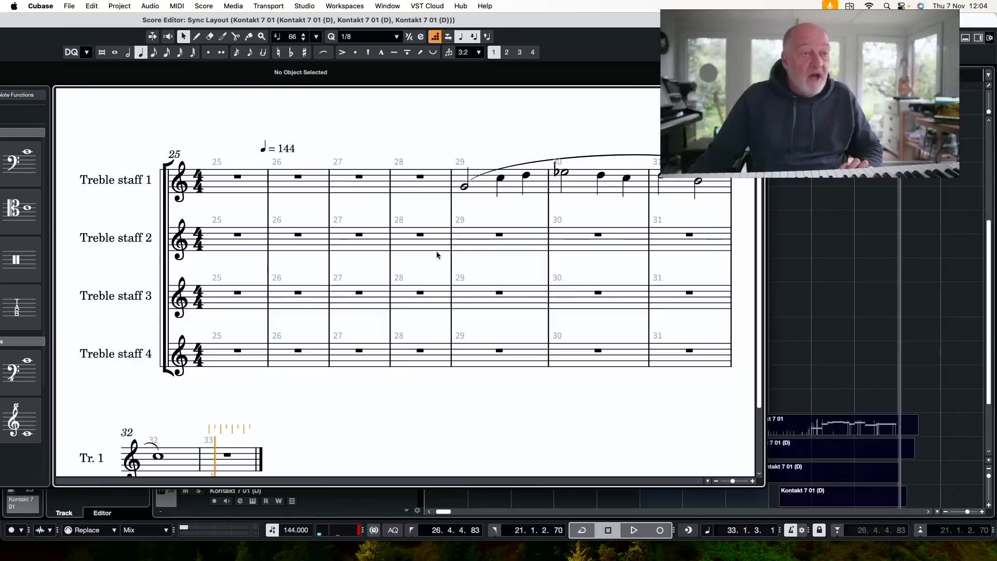
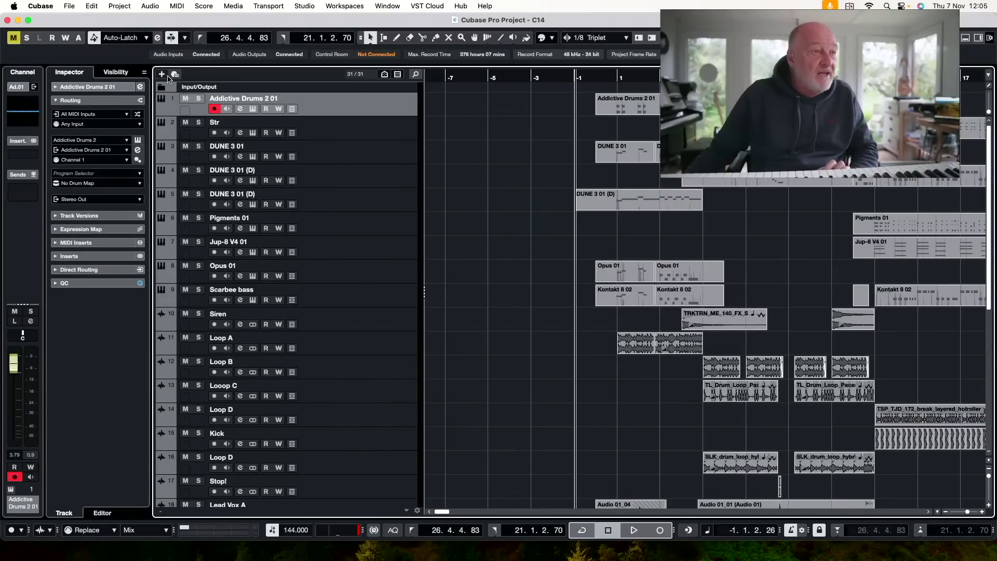
# Add a Drum Machine track and load the Organic Textures track preset after clearing the sub-category and sub-style filters.
pyautogui.click(162, 74)
pyautogui.click(541, 174)
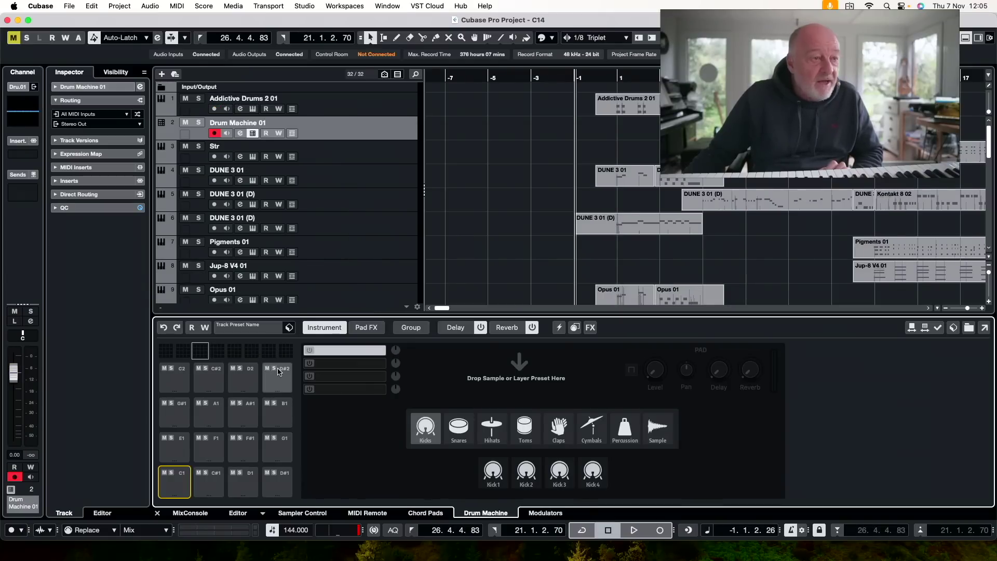
pyautogui.click(289, 328)
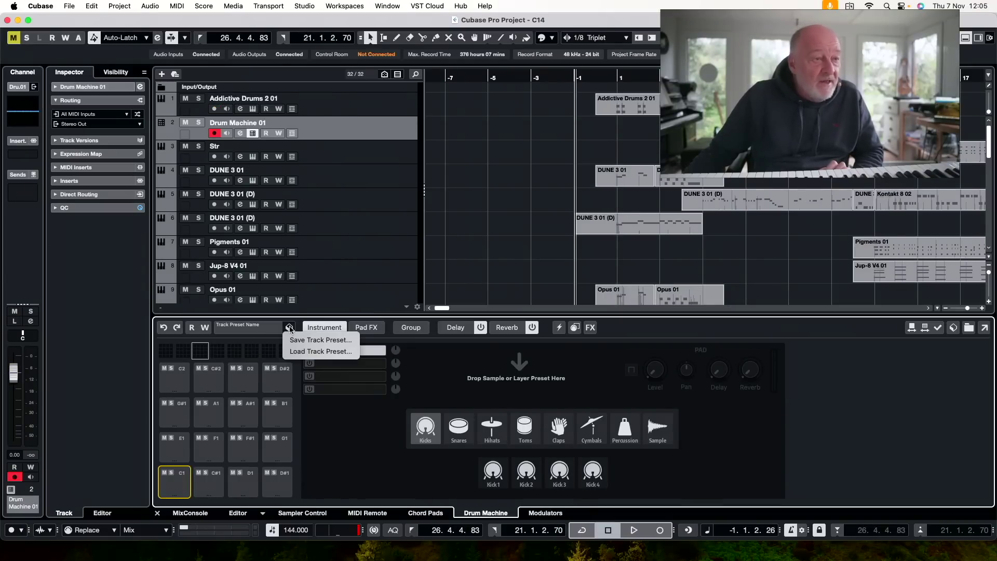
pyautogui.click(318, 351)
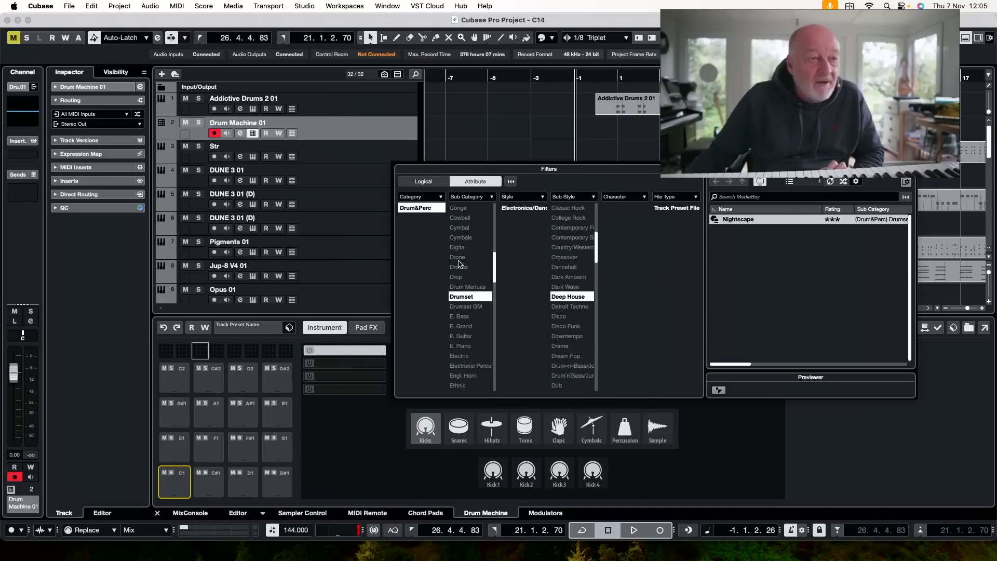
pyautogui.click(567, 208)
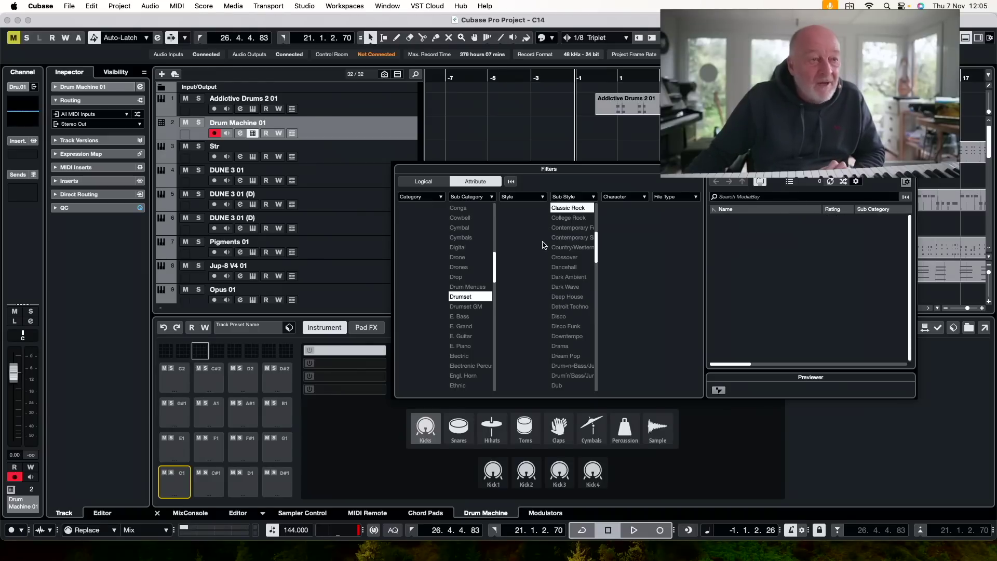
pyautogui.click(457, 297)
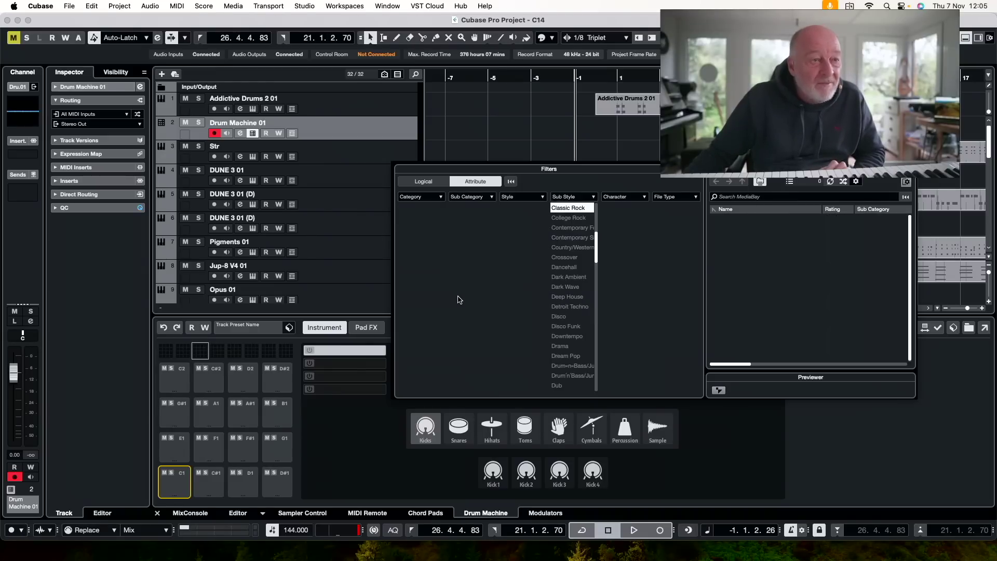
pyautogui.click(573, 208)
pyautogui.doubleClick(751, 249)
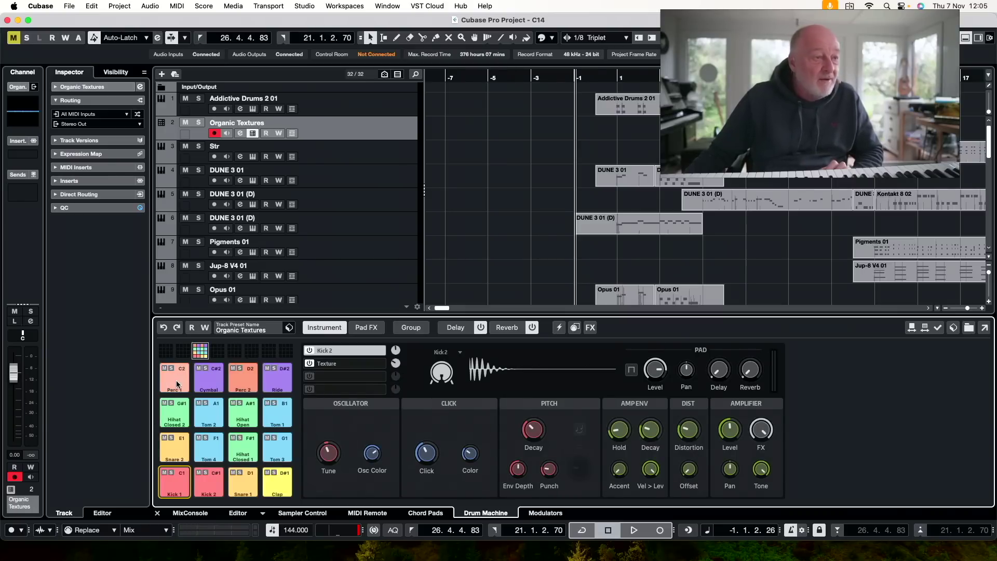
pyautogui.click(177, 484)
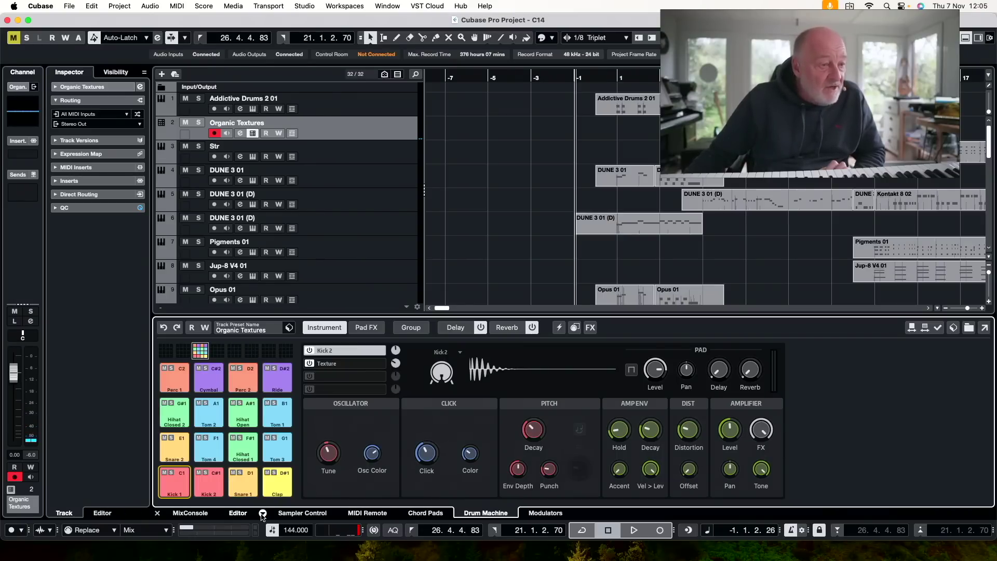
# Open the track's pattern editor and place Kick 2 hits on steps 1, 5, 9 and 13.
pyautogui.click(238, 513)
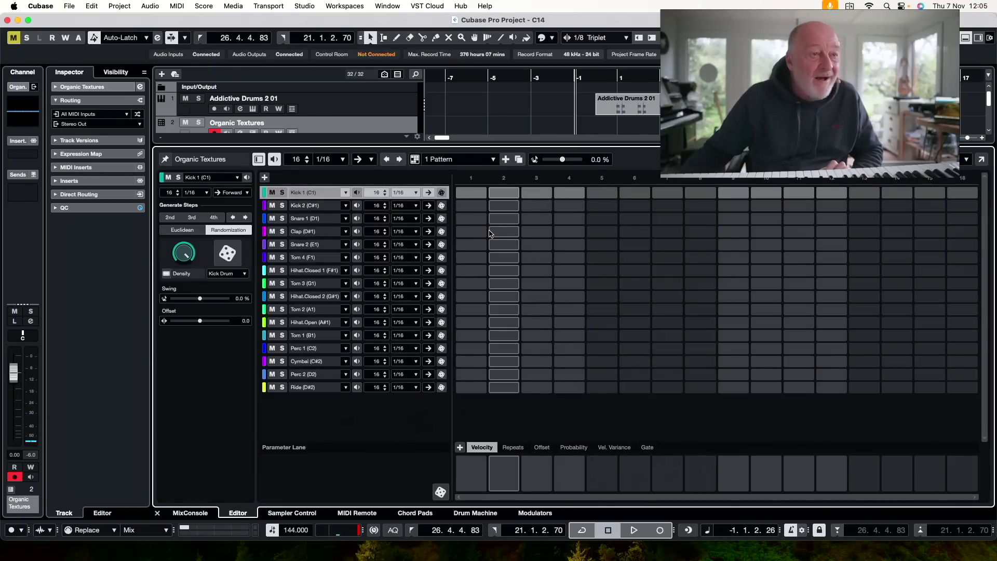
pyautogui.click(473, 206)
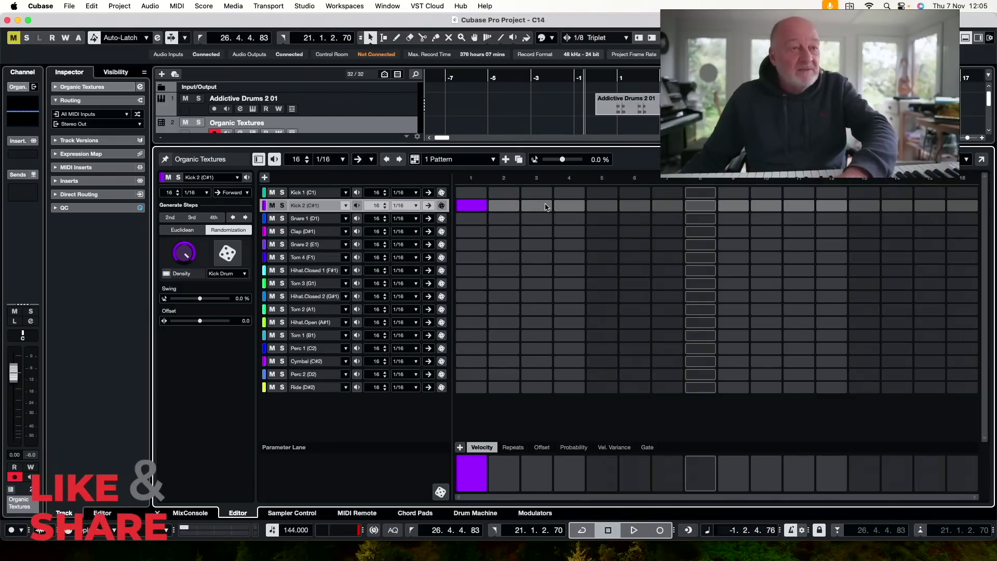
pyautogui.click(603, 206)
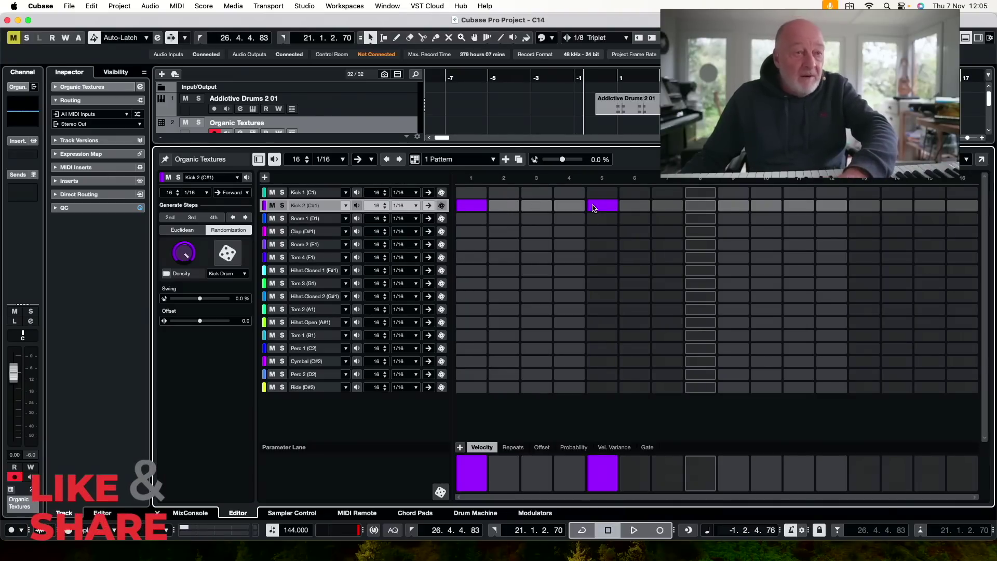
pyautogui.click(734, 206)
pyautogui.click(865, 207)
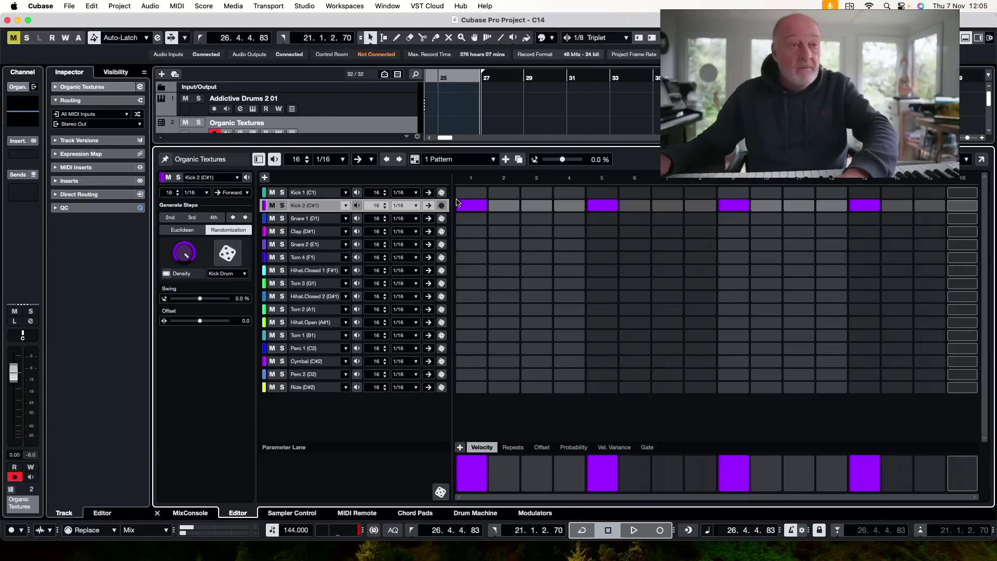
# Start playback and add Snare 1 hits on steps 5 and 13 of the pattern.
pyautogui.press('space')
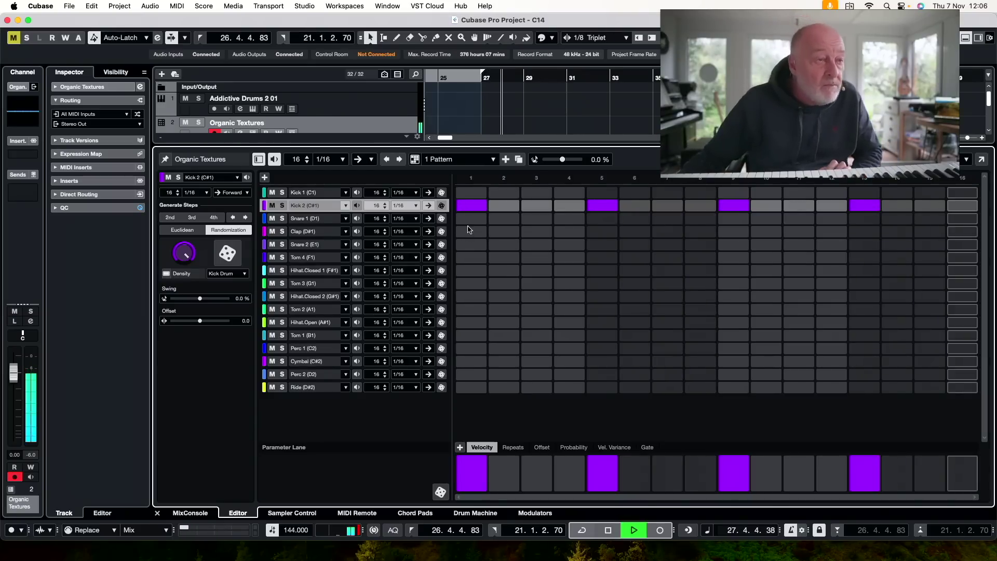
pyautogui.click(603, 219)
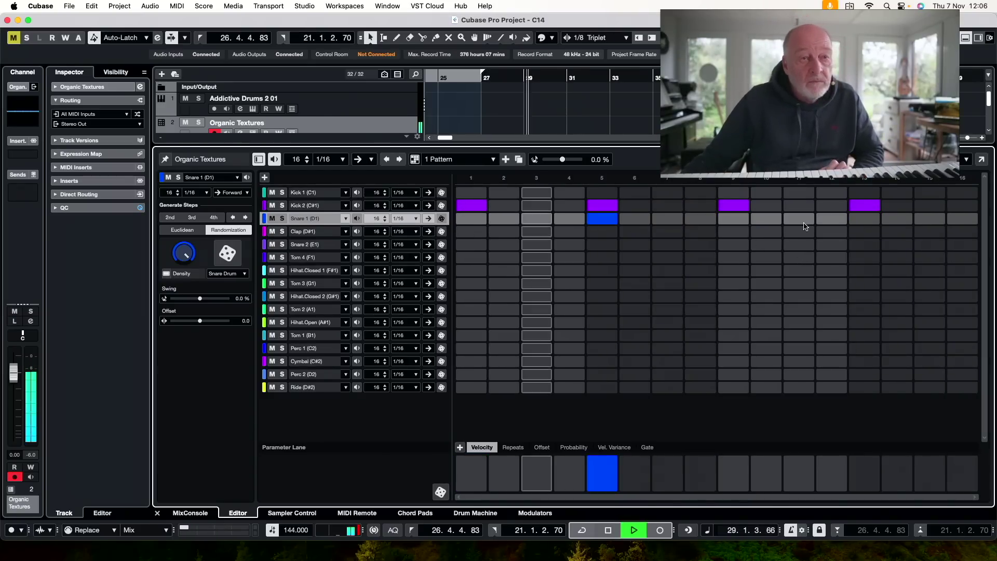
pyautogui.click(864, 218)
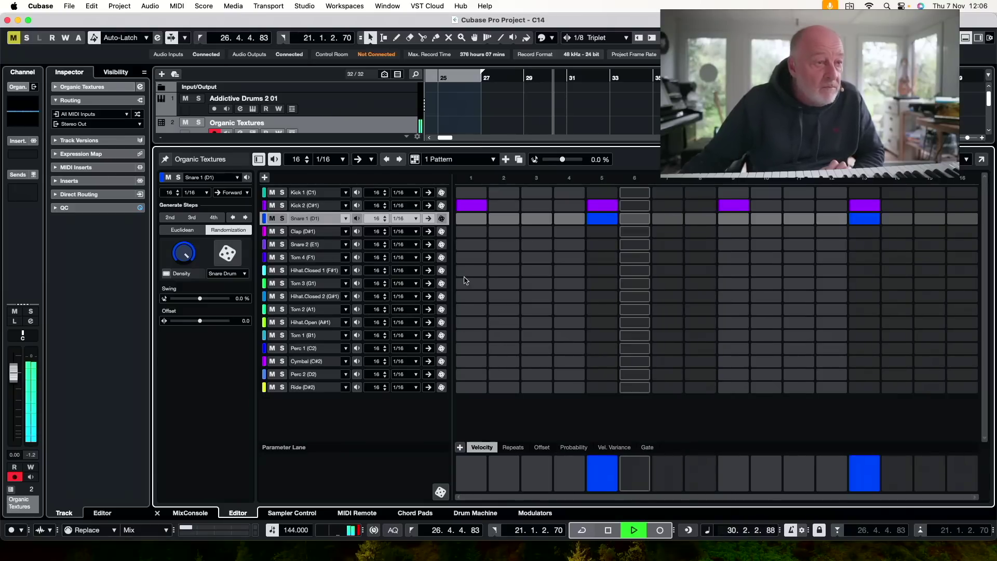
# Fill all 16 steps of the Hihat.Closed 2 and Clap lanes and show the Clap lane's step probabilities.
pyautogui.moveTo(471, 296); pyautogui.dragTo(766, 296)
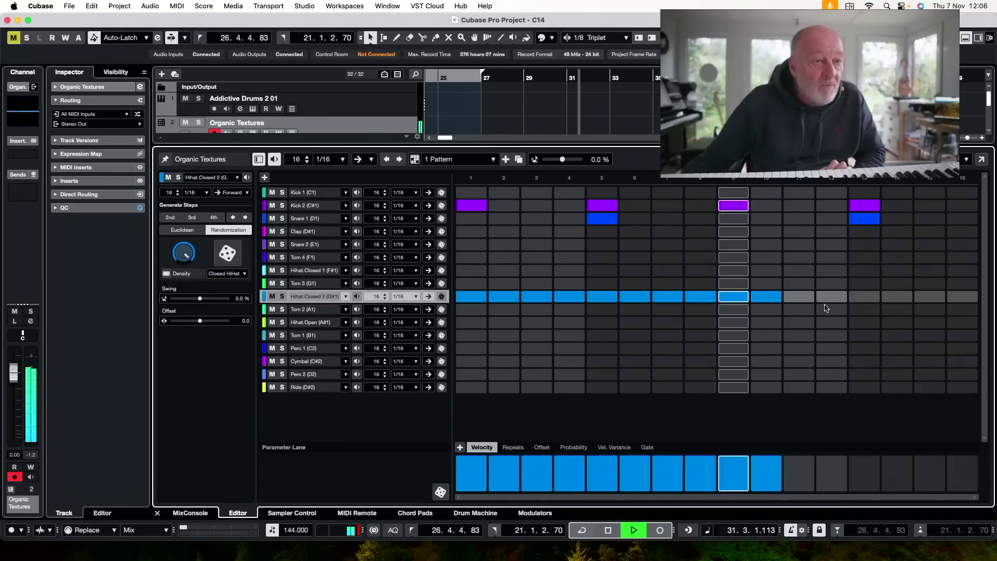
pyautogui.moveTo(826, 308); pyautogui.dragTo(897, 298)
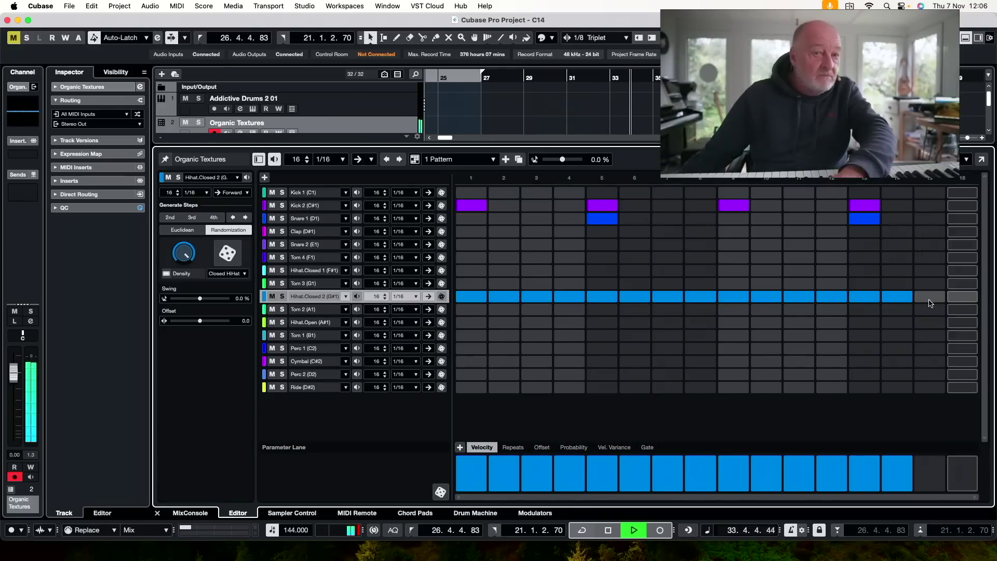
pyautogui.moveTo(930, 298); pyautogui.dragTo(963, 297)
pyautogui.press('space')
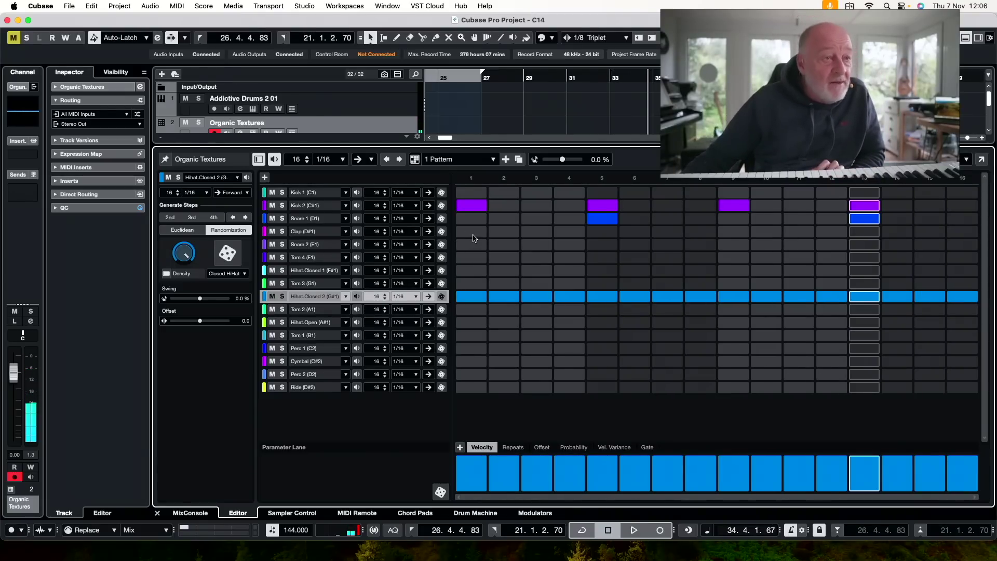
pyautogui.moveTo(473, 235); pyautogui.dragTo(976, 239)
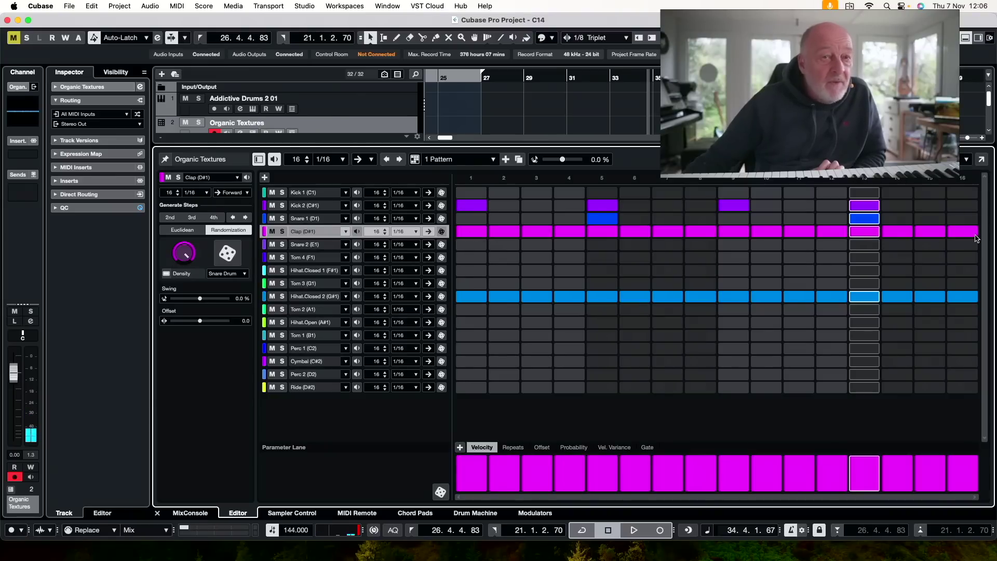
pyautogui.click(582, 449)
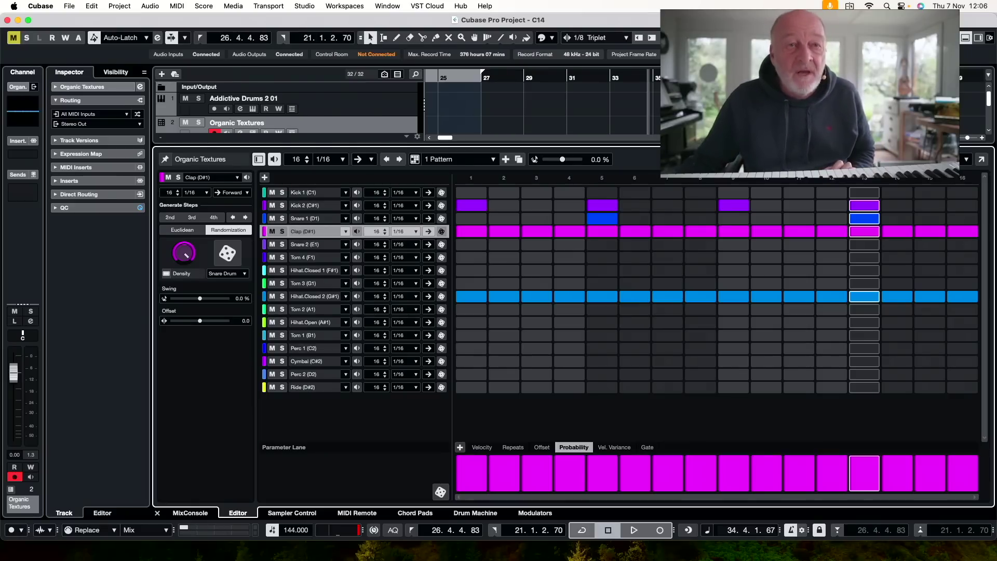
# Randomize the pattern across all drum lanes and reduce its amount of steps to 27 %, stopping playback.
pyautogui.press('super+z')
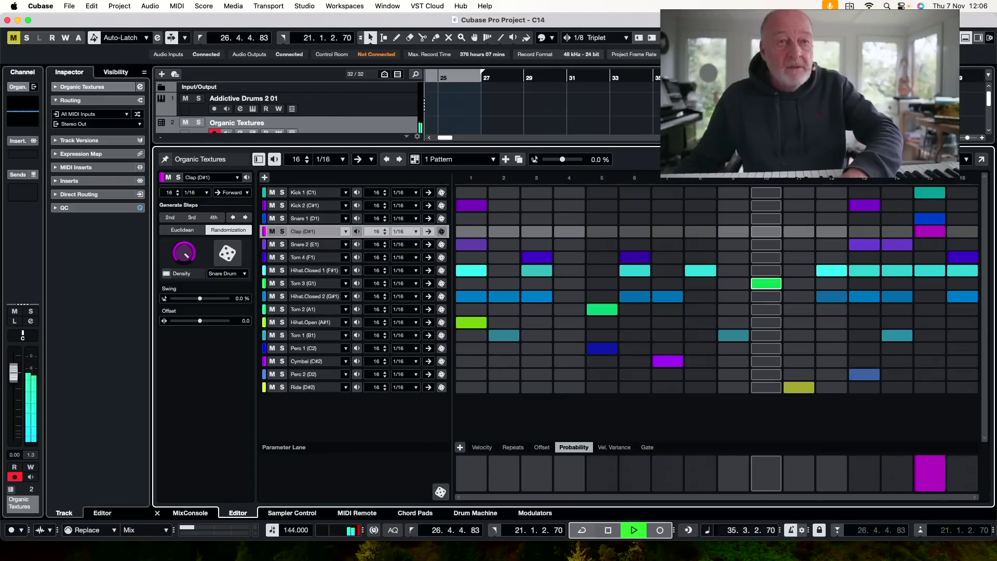
pyautogui.press('super+z')
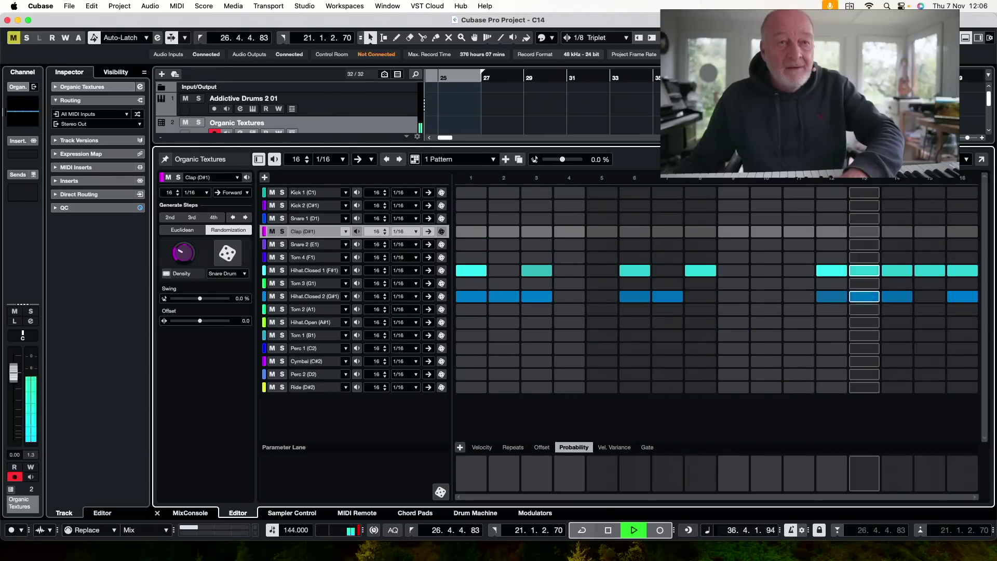
pyautogui.press('super+shift+z')
pyautogui.press('super+z')
pyautogui.press('space')
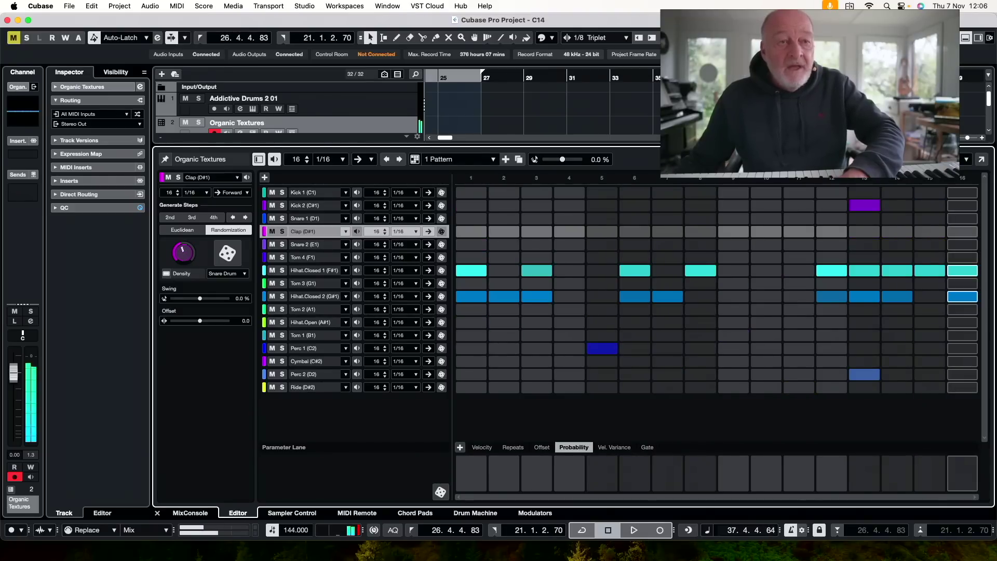
pyautogui.press('super+z')
pyautogui.press('super+shift+z')
pyautogui.press('super+shift+z')
pyautogui.press('super+z')
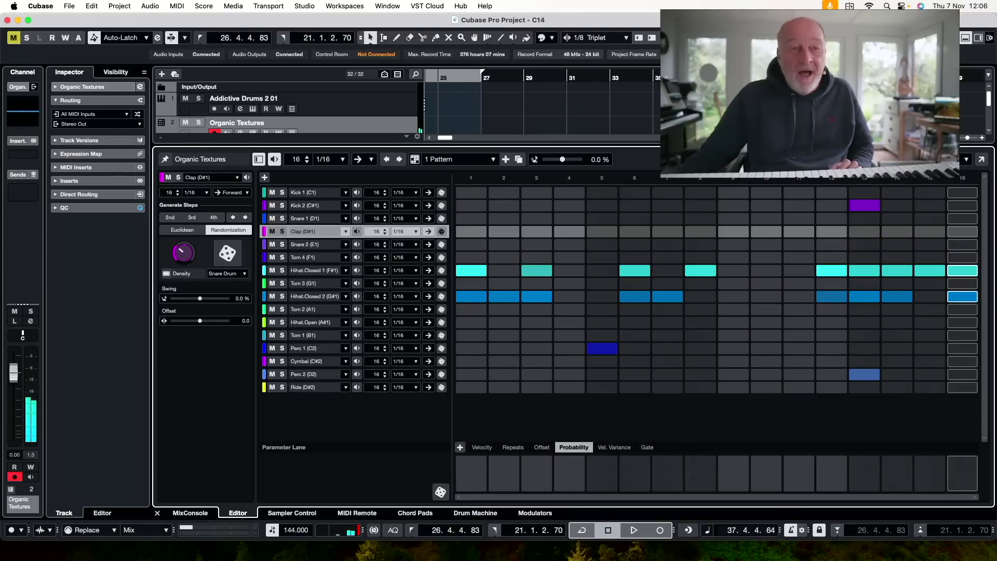
pyautogui.press('super+z')
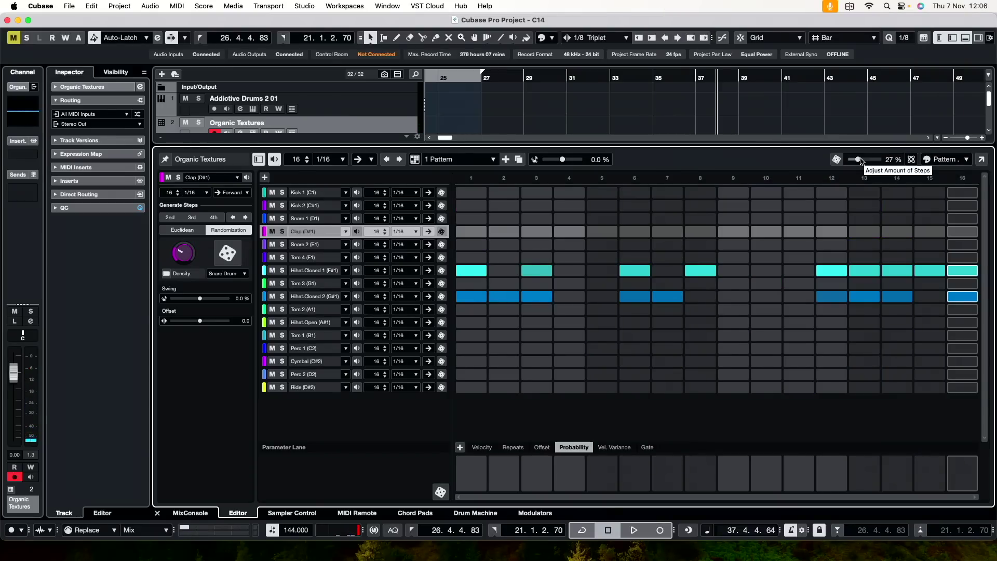
# Raise the pattern's amount of steps to 69 % and on to 100 % while auditioning it in playback.
pyautogui.moveTo(861, 160); pyautogui.dragTo(878, 164)
pyautogui.press('space')
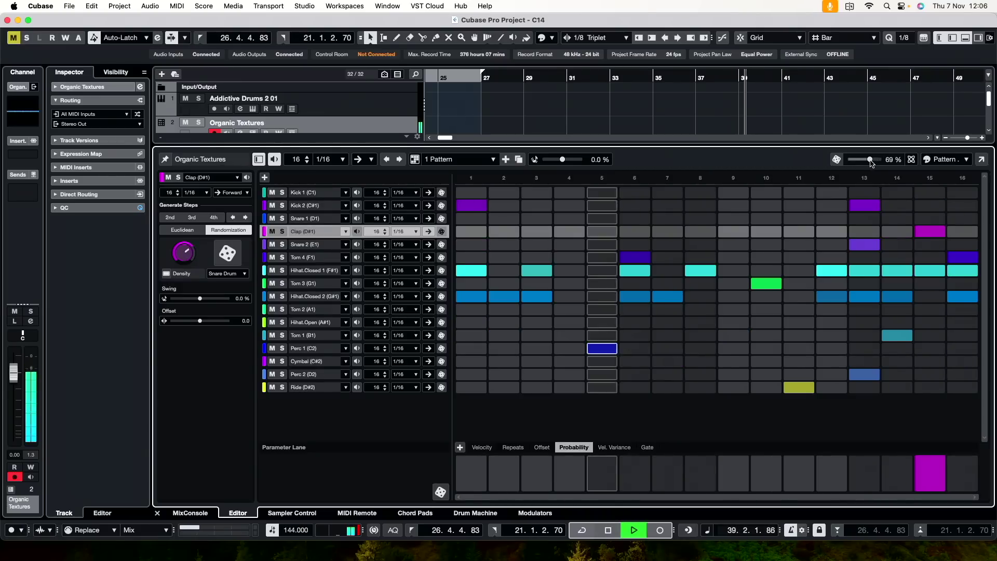
pyautogui.moveTo(877, 162); pyautogui.dragTo(898, 165)
pyautogui.press('space')
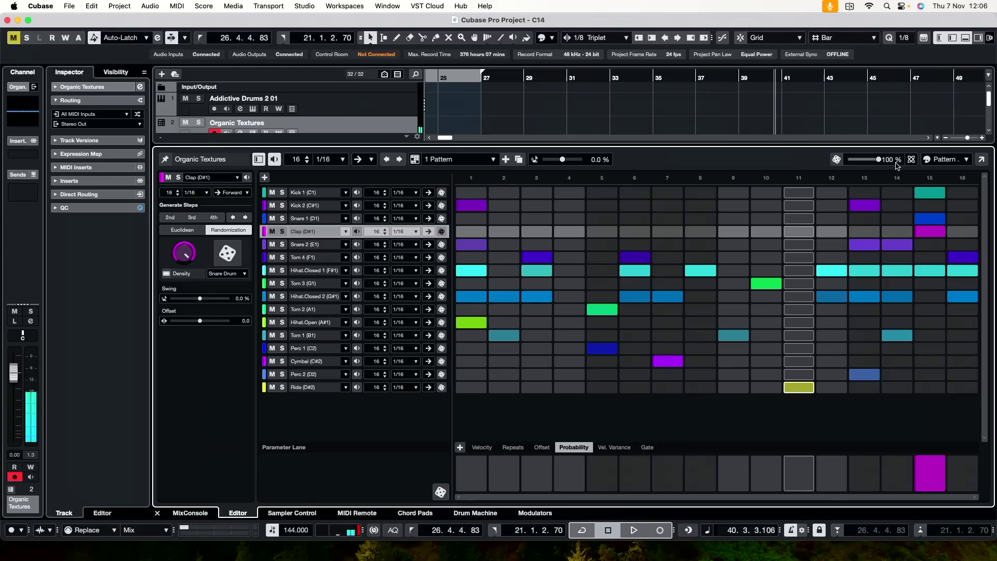
# Randomize the pattern again across all drum lanes and play the new version back briefly.
pyautogui.click(837, 160)
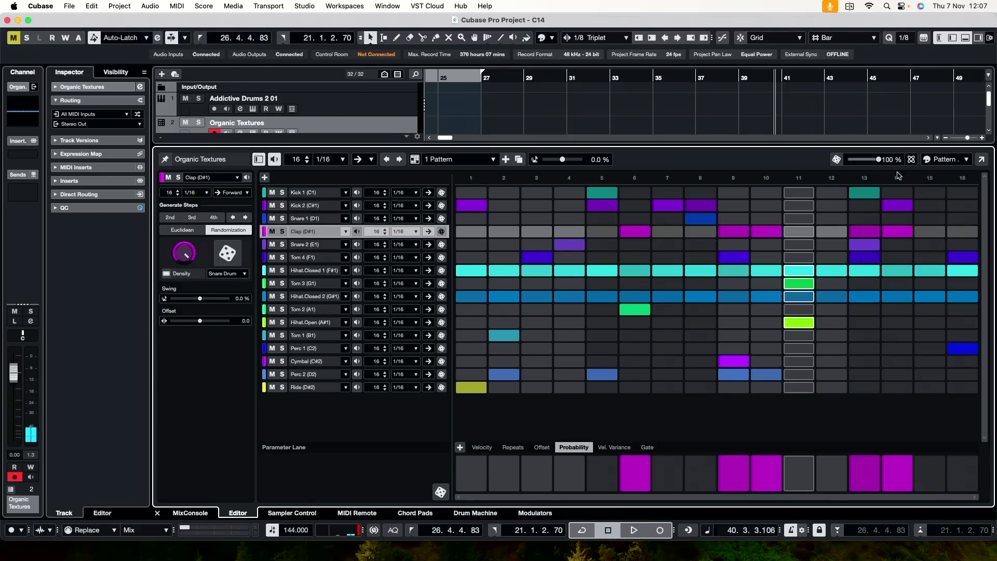
pyautogui.press('space')
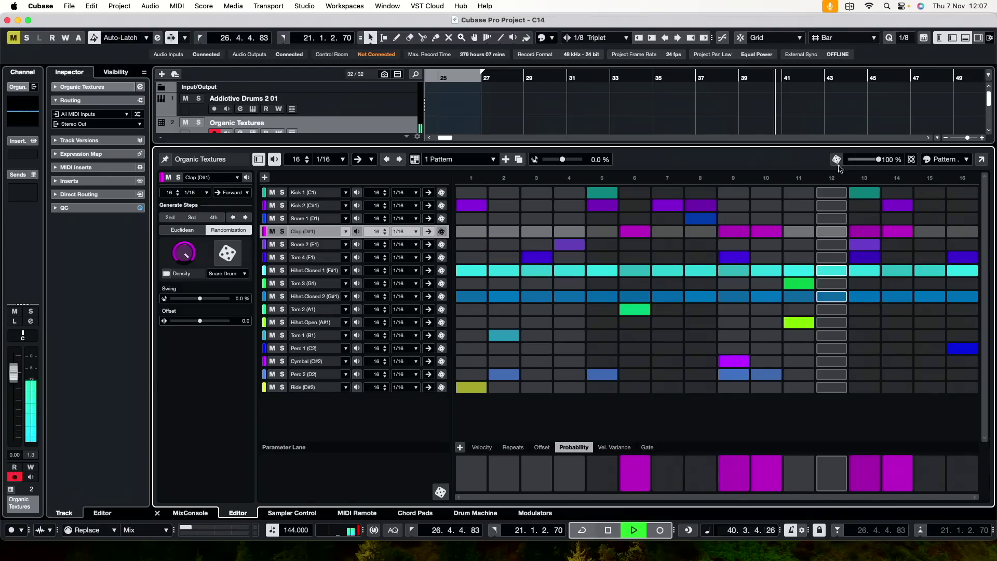
pyautogui.press('space')
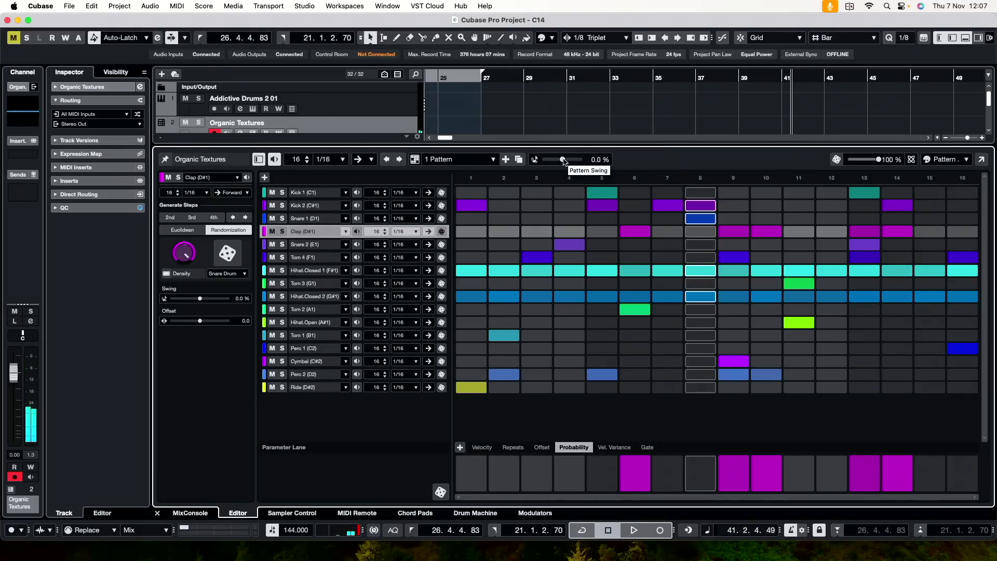
# Close the pattern editor and set up a new instrument track below DUNE 3 01 with Jup-8 V4 as its instrument.
pyautogui.click(966, 38)
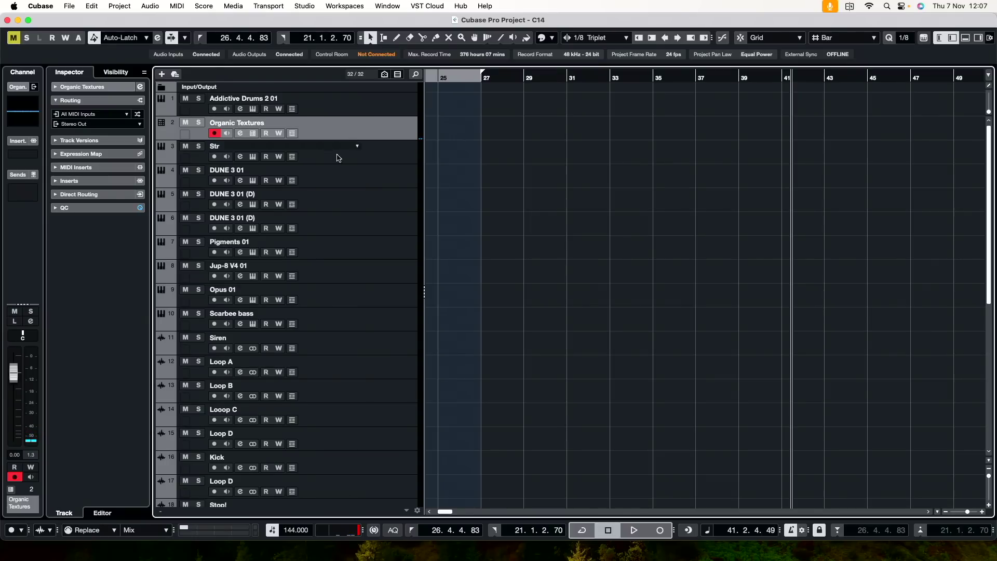
pyautogui.click(383, 178)
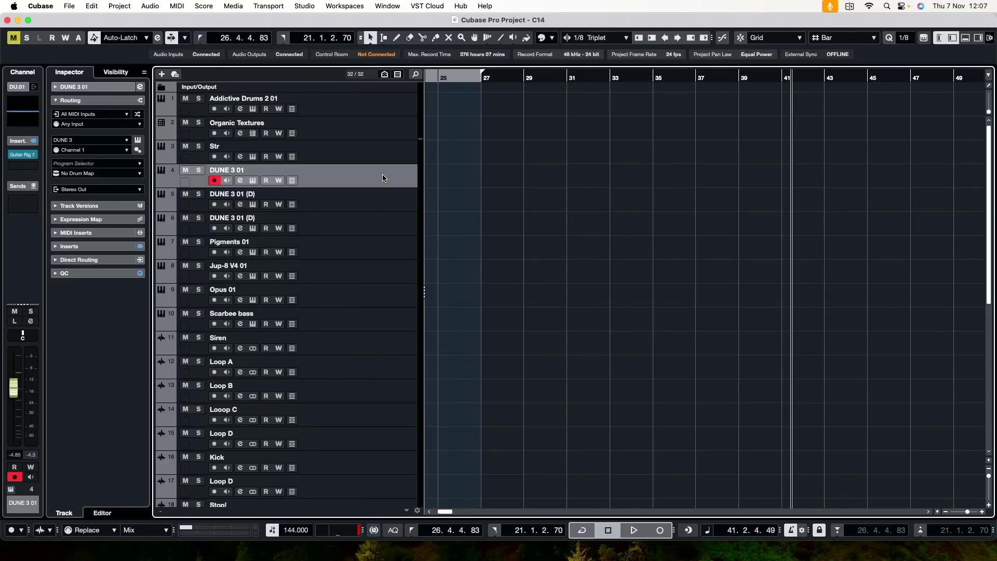
pyautogui.click(160, 75)
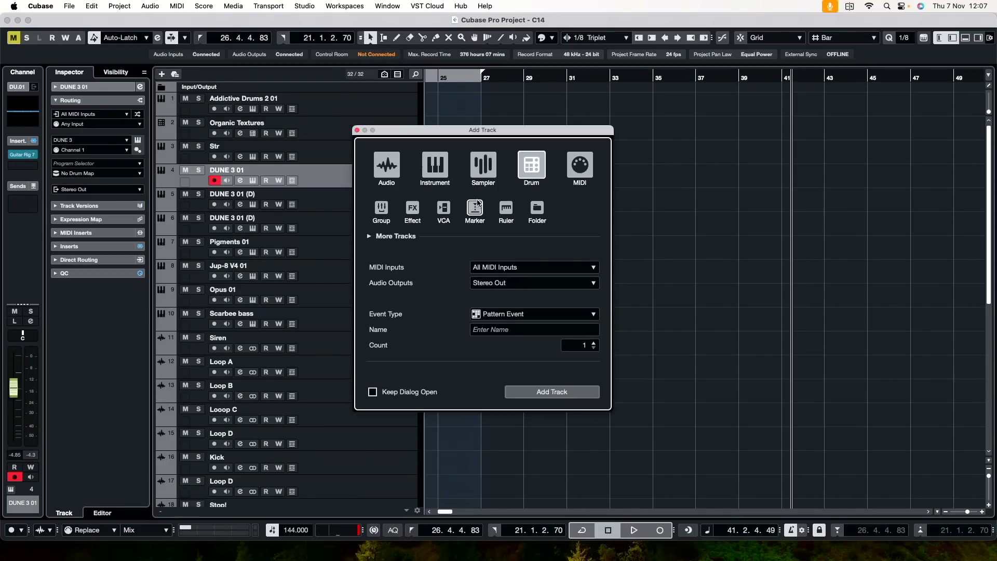
pyautogui.click(423, 167)
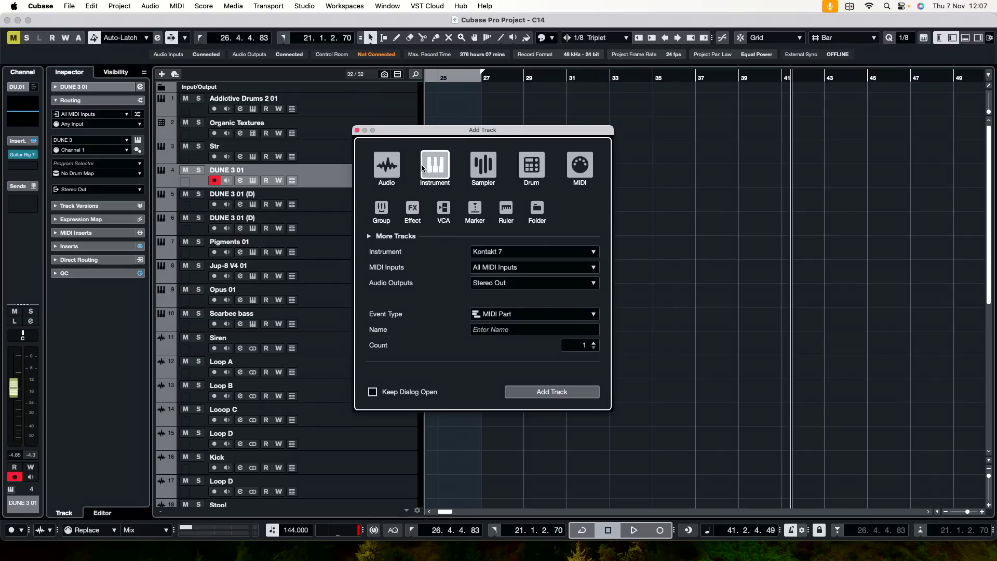
pyautogui.click(529, 251)
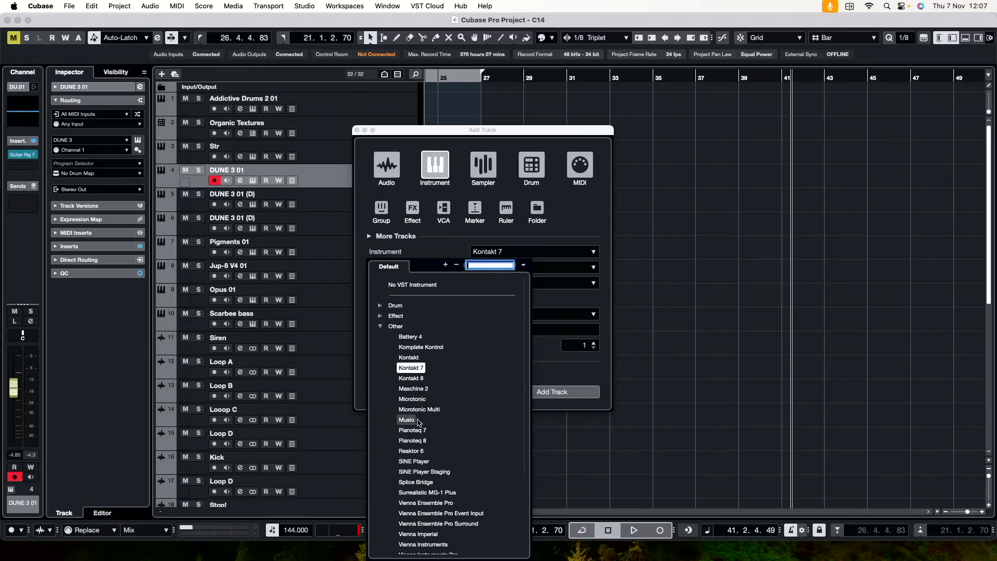
pyautogui.scroll(-5, 411, 462)
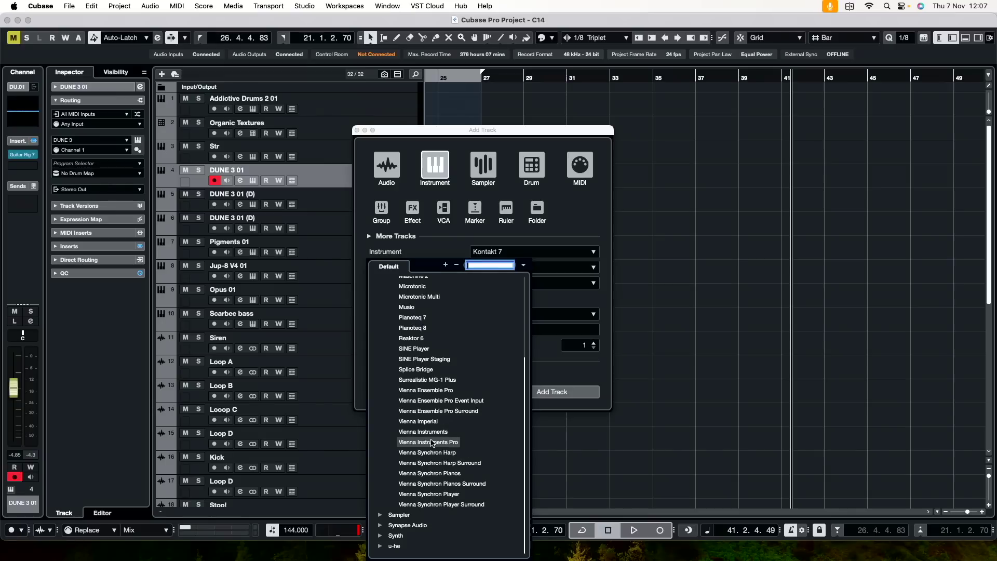
pyautogui.click(382, 535)
pyautogui.scroll(-5, 416, 468)
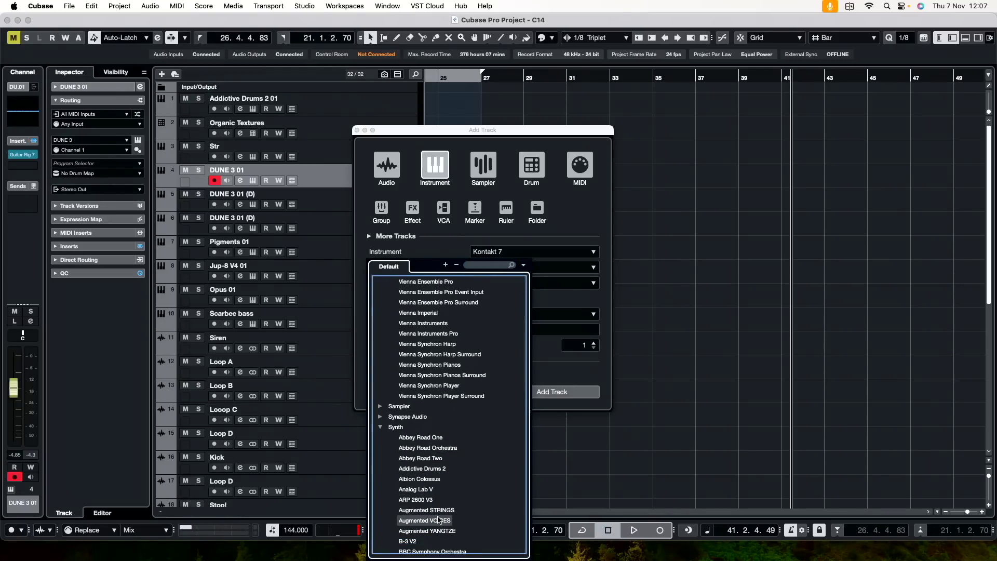
pyautogui.scroll(-7, 429, 491)
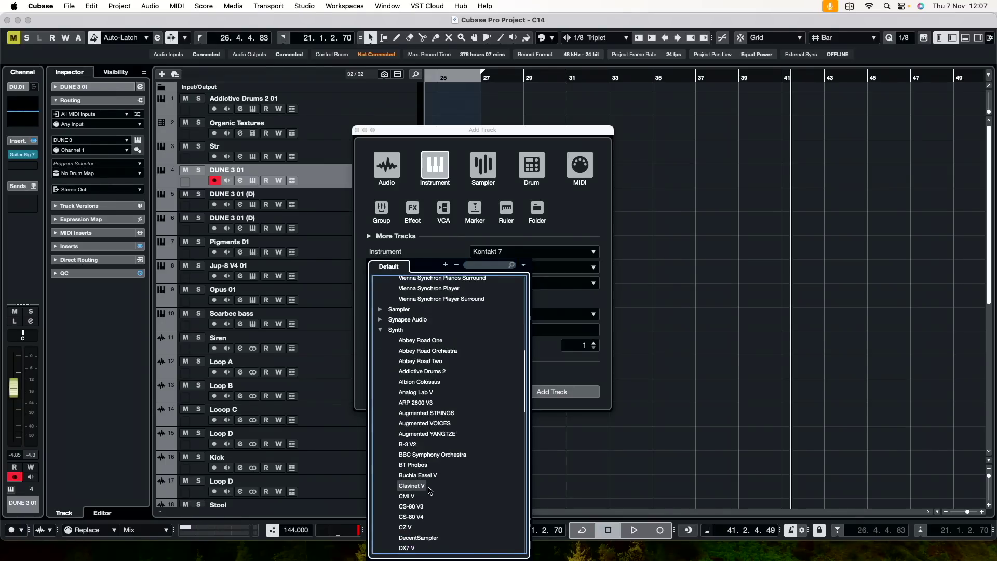
pyautogui.scroll(-5, 429, 507)
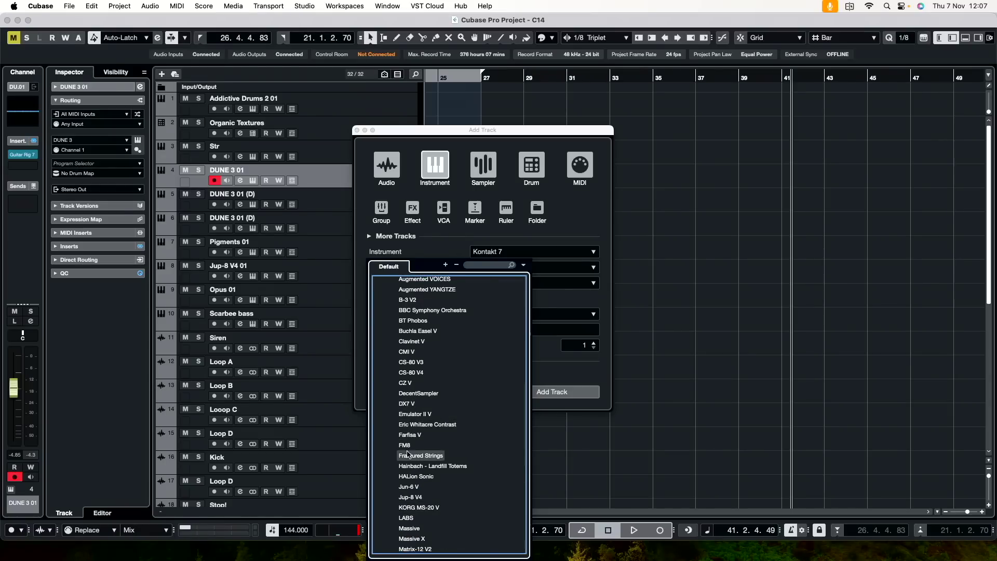
pyautogui.click(415, 498)
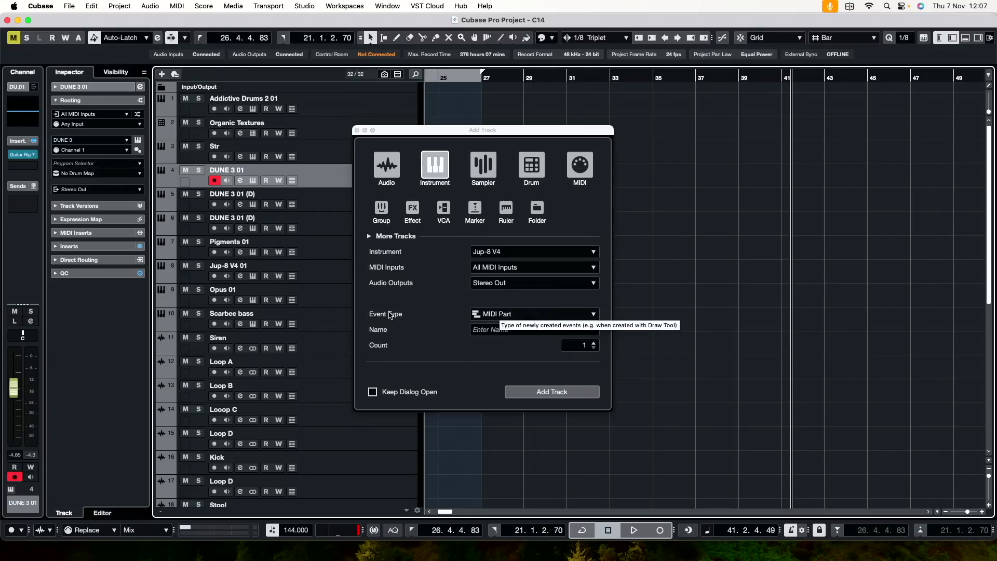
# Add the instrument track with Pattern Event as its event type and try out the sound in the Jup-8 V instrument window.
pyautogui.click(536, 313)
pyautogui.click(505, 326)
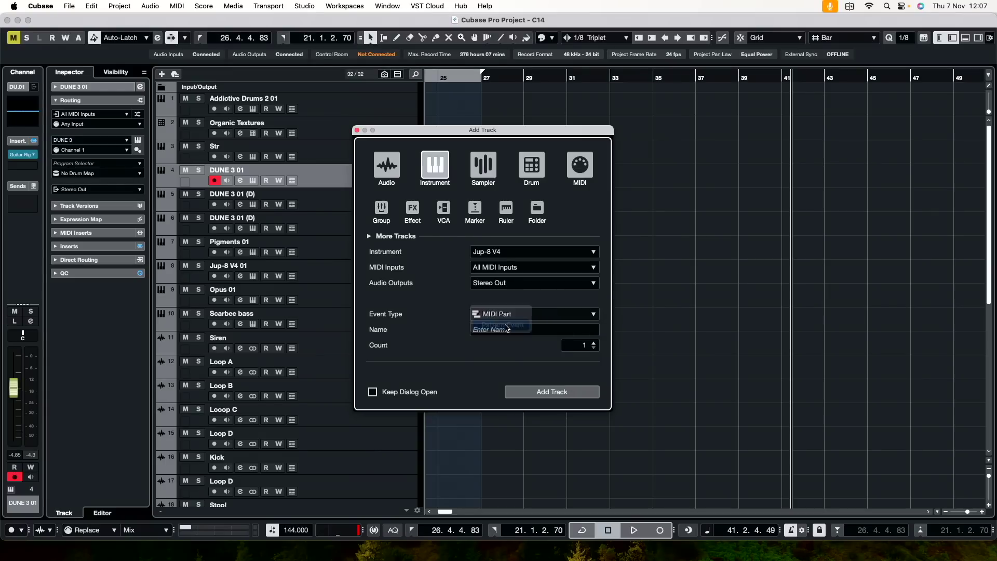
pyautogui.click(554, 393)
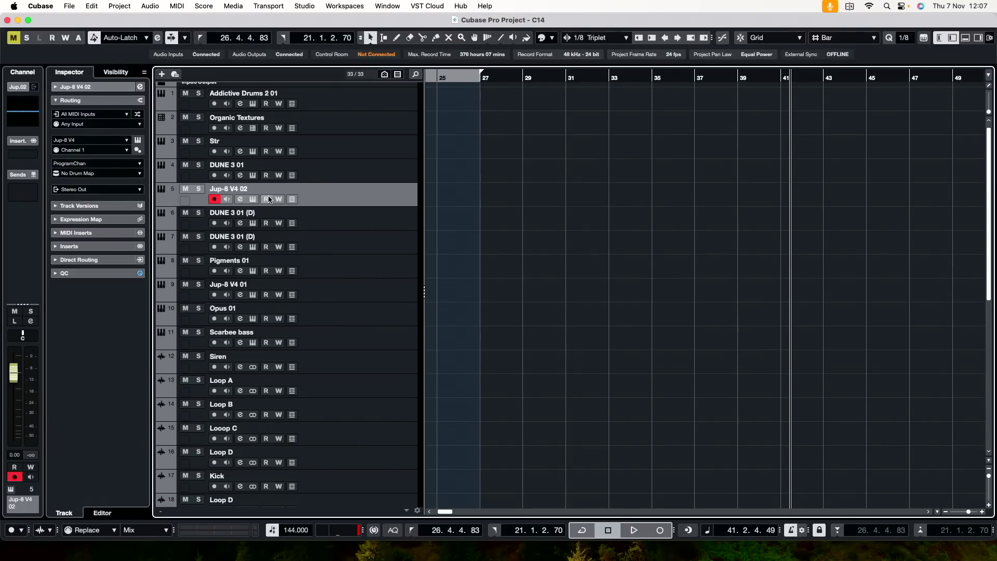
pyautogui.click(253, 200)
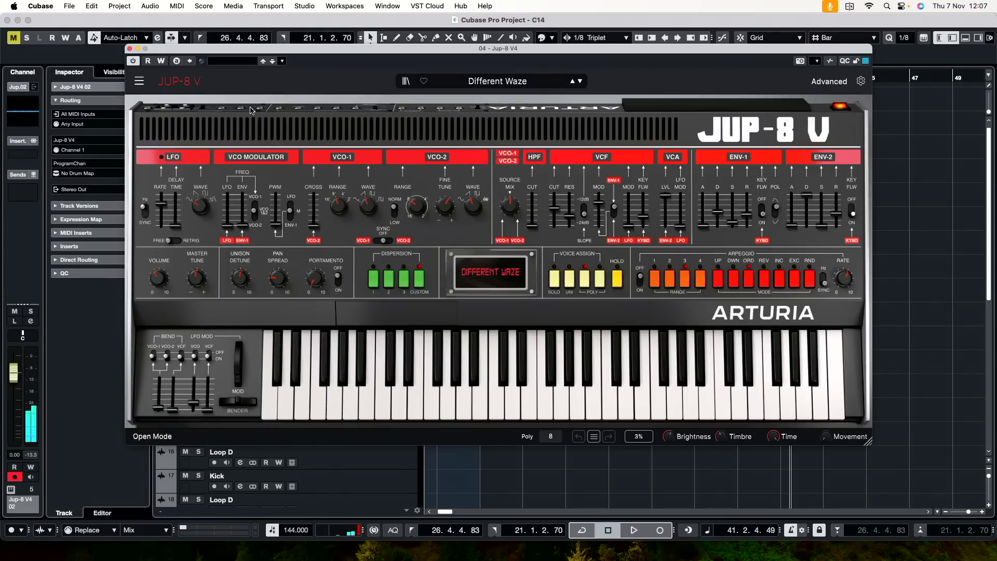
pyautogui.click(129, 48)
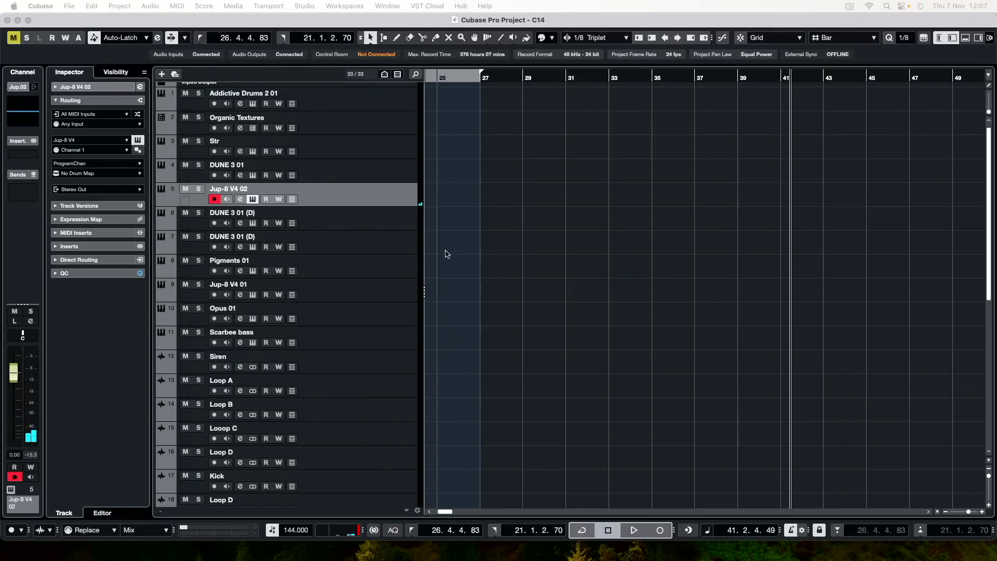
# Draw a pattern event from bar 27 to about bar 40 on the new Jup-8 V4 track and open its pattern editor.
pyautogui.press('8')
pyautogui.moveTo(486, 206); pyautogui.dragTo(762, 205)
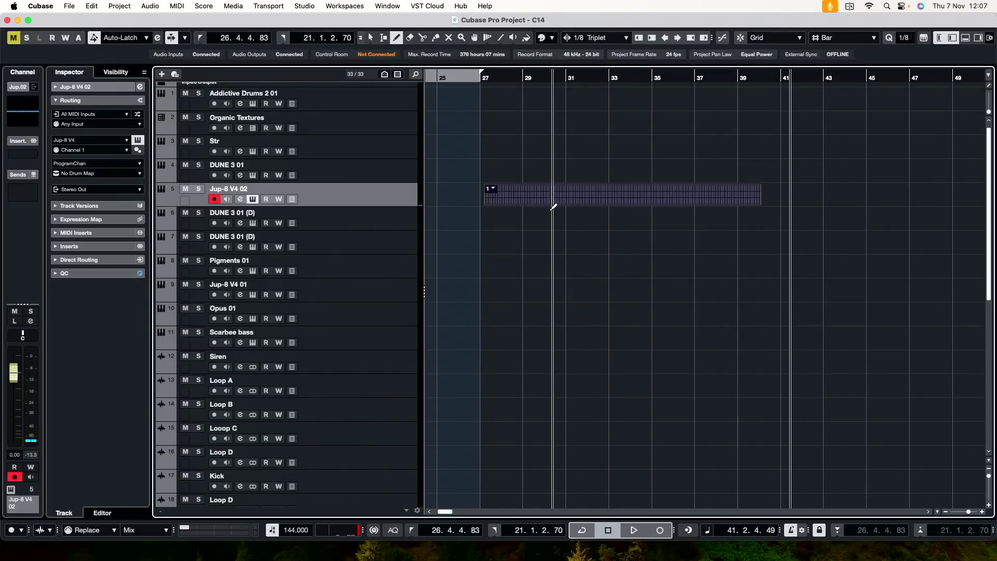
pyautogui.press('1')
pyautogui.doubleClick(570, 201)
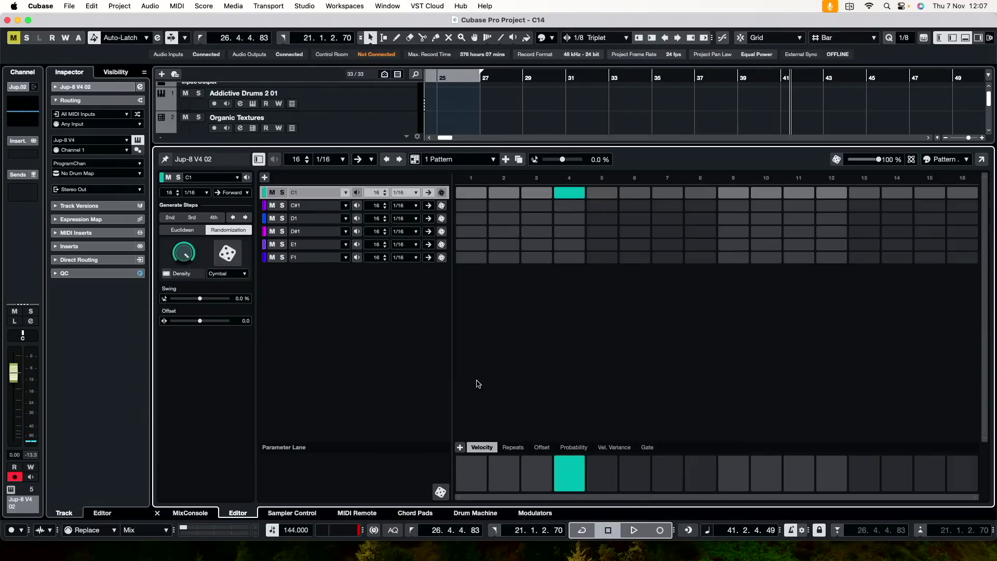